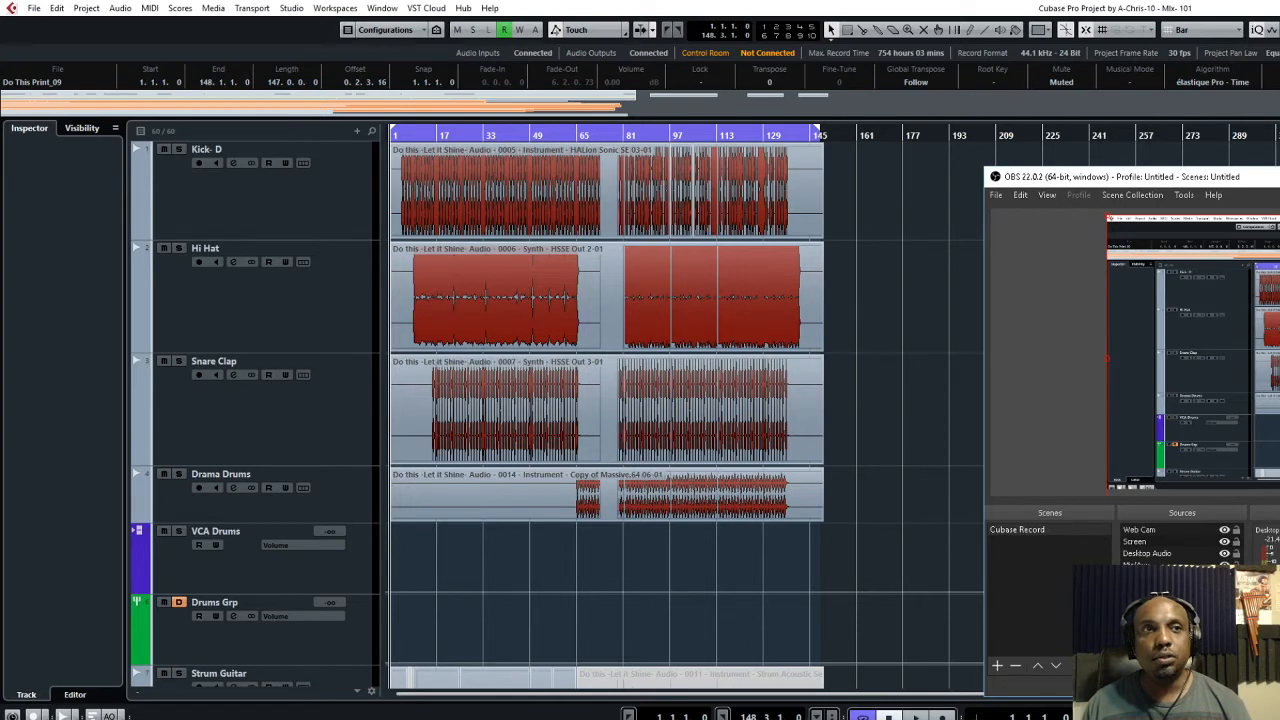
Open the MixConsole and reposition its window over the project so more channel strips fit on screen.
click(296, 718)
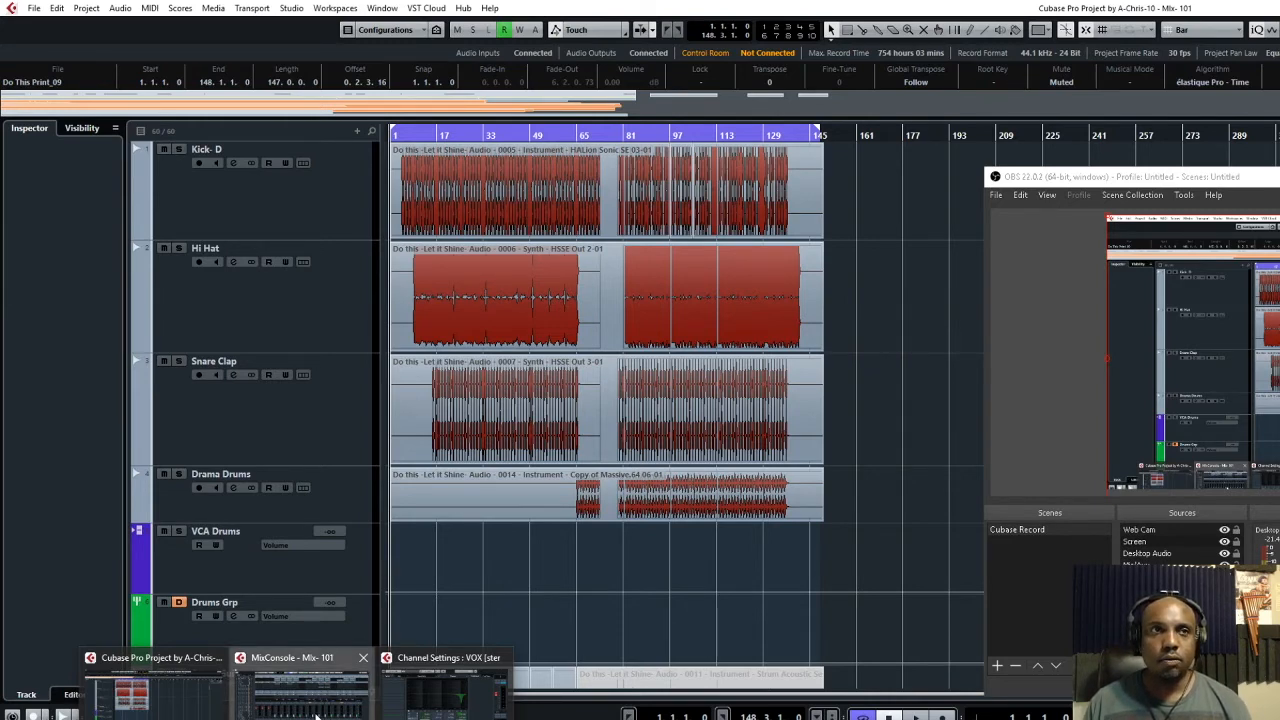
click(316, 714)
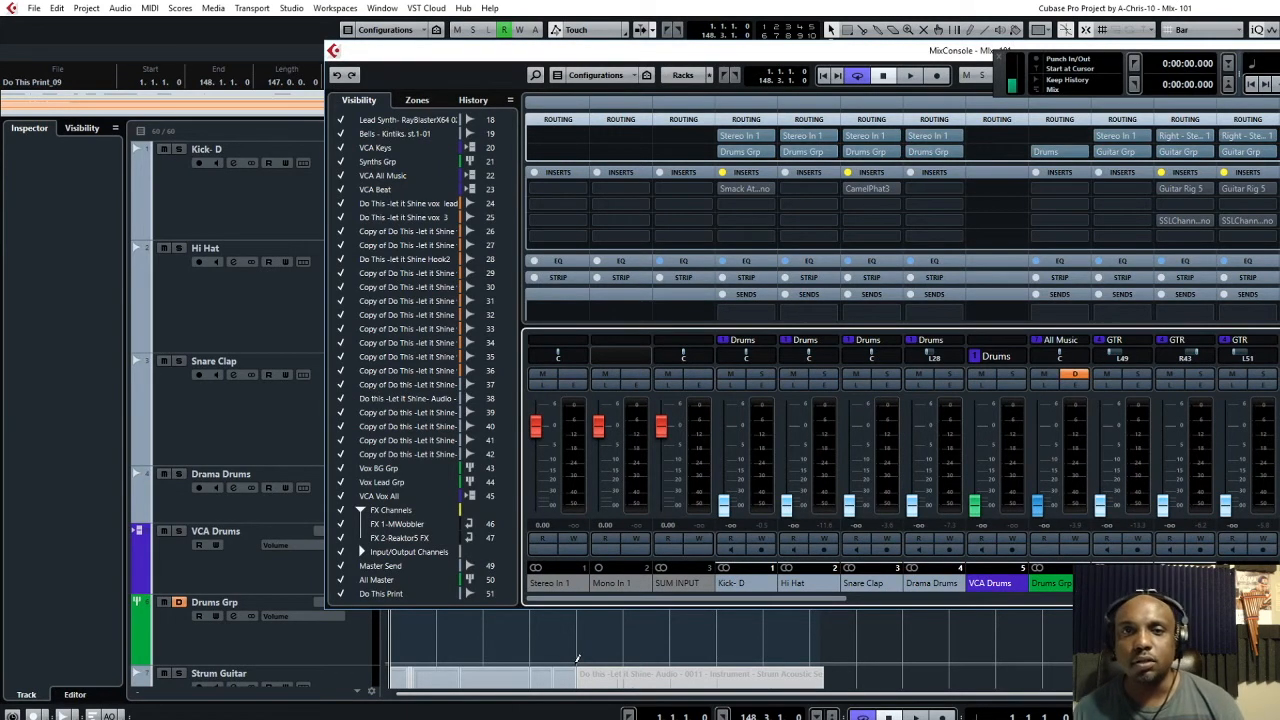
drag(711, 598, 651, 589)
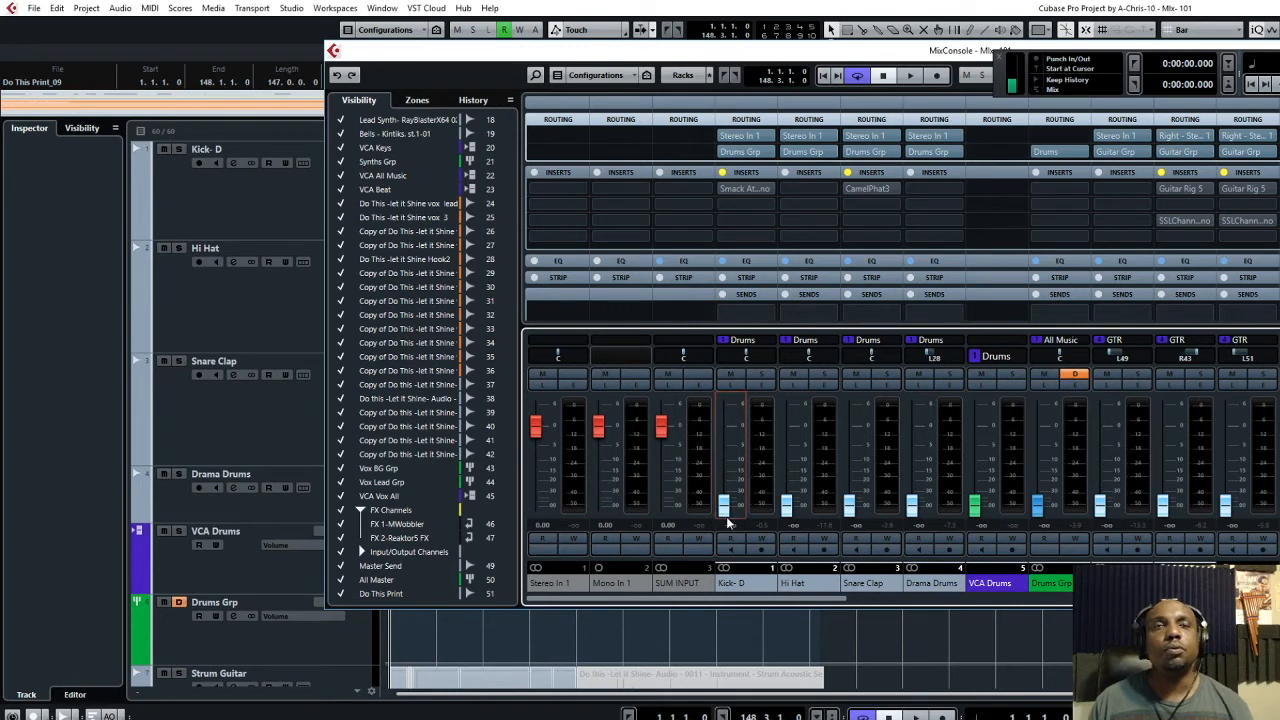
drag(751, 600, 800, 610)
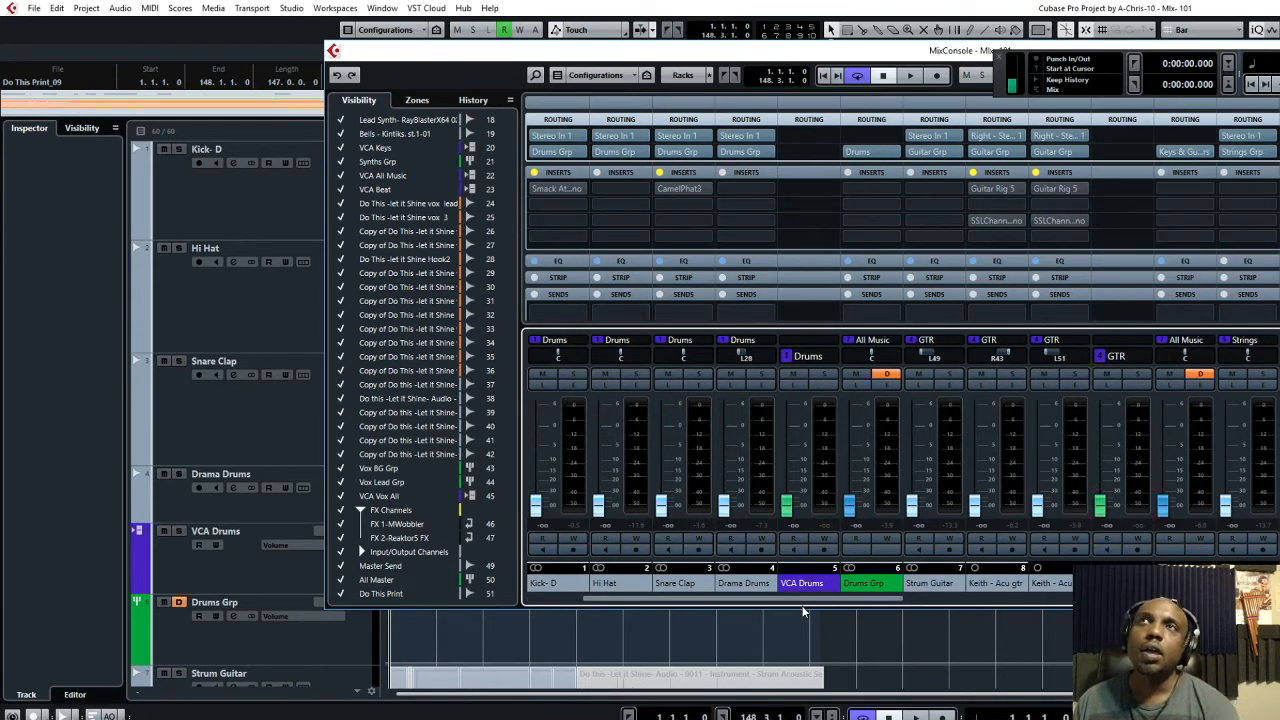
drag(806, 605, 758, 593)
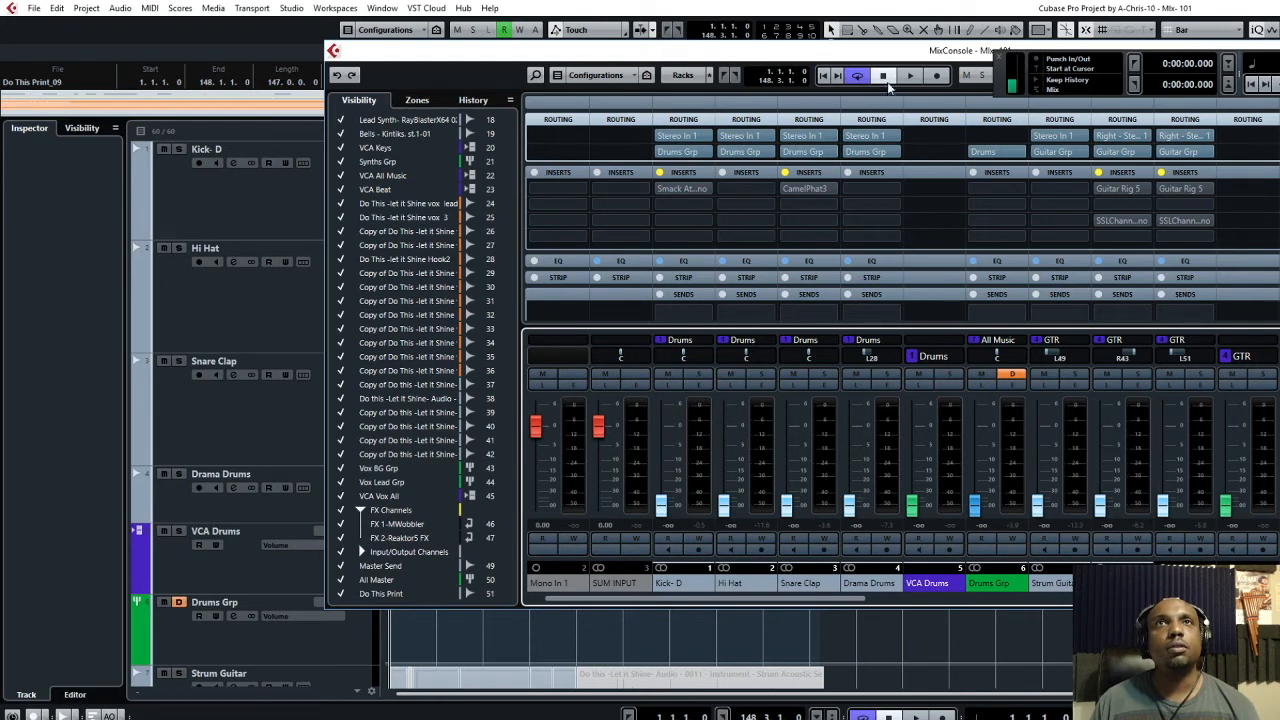
drag(880, 55, 602, 93)
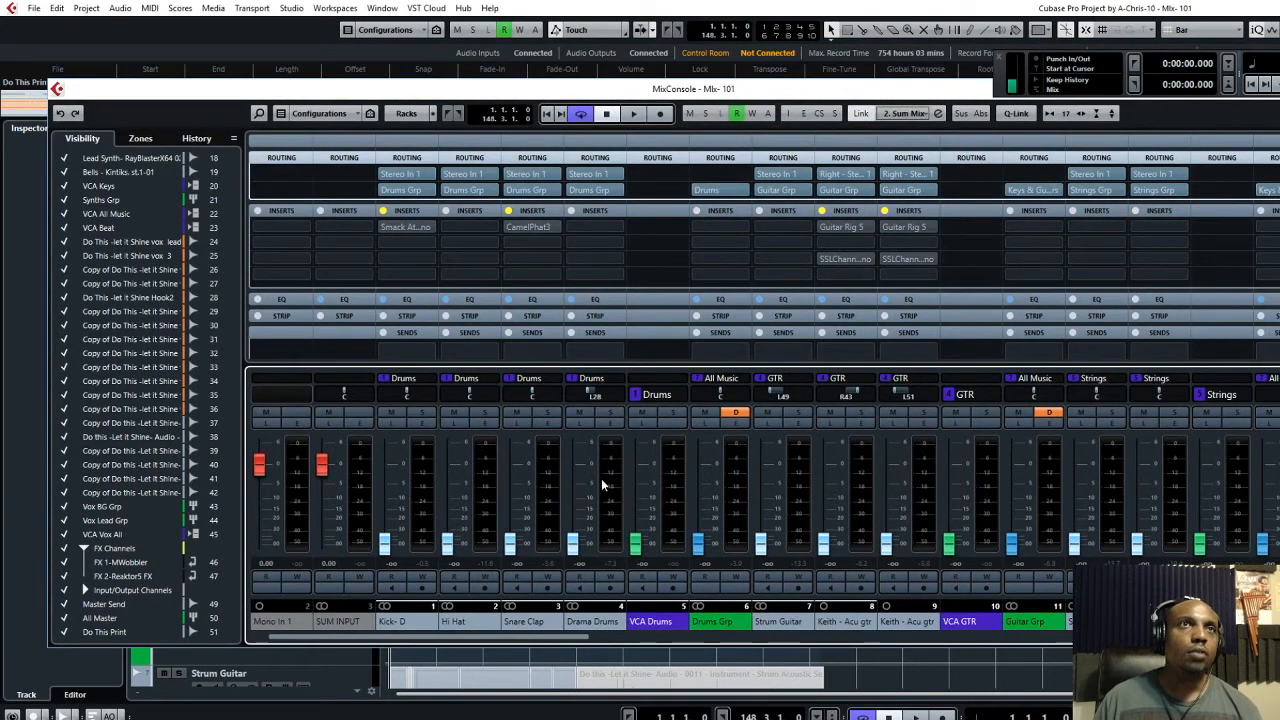
Examine the mixer channels from the input and drum strips through to the vocal groups, FX and master channels.
drag(480, 636, 841, 663)
drag(938, 658, 450, 641)
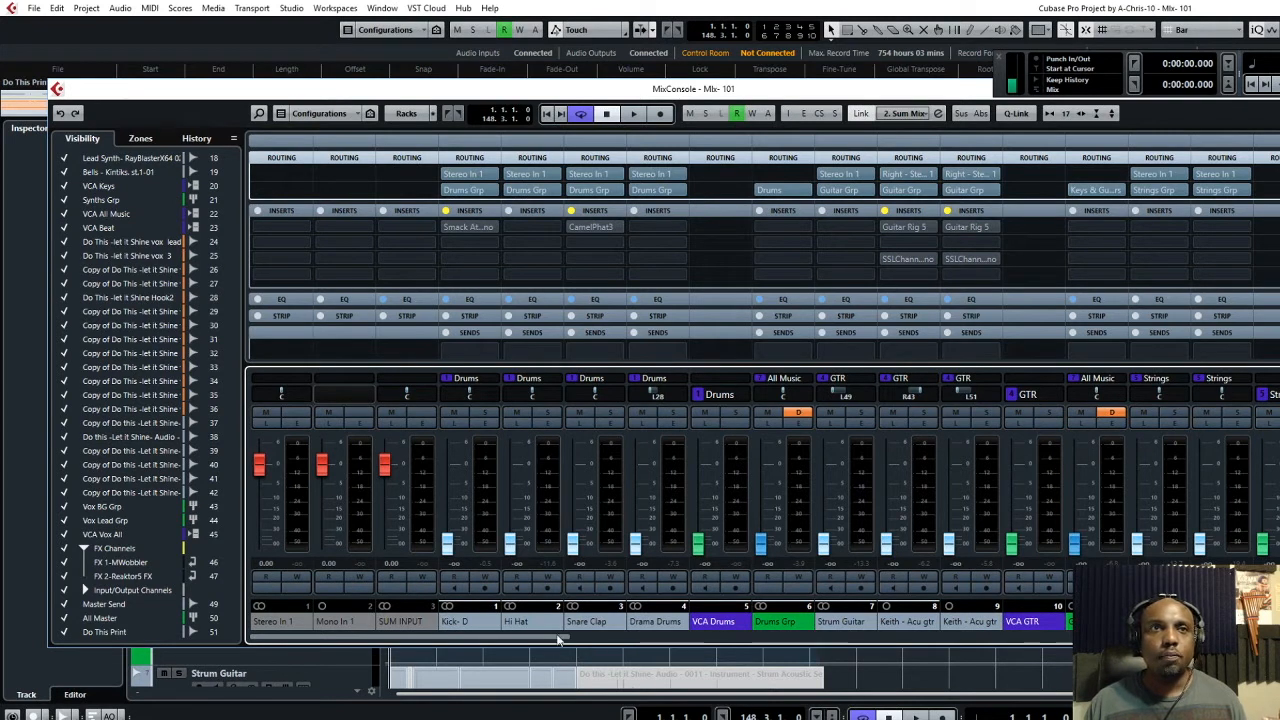
scroll(560, 640, right, 1)
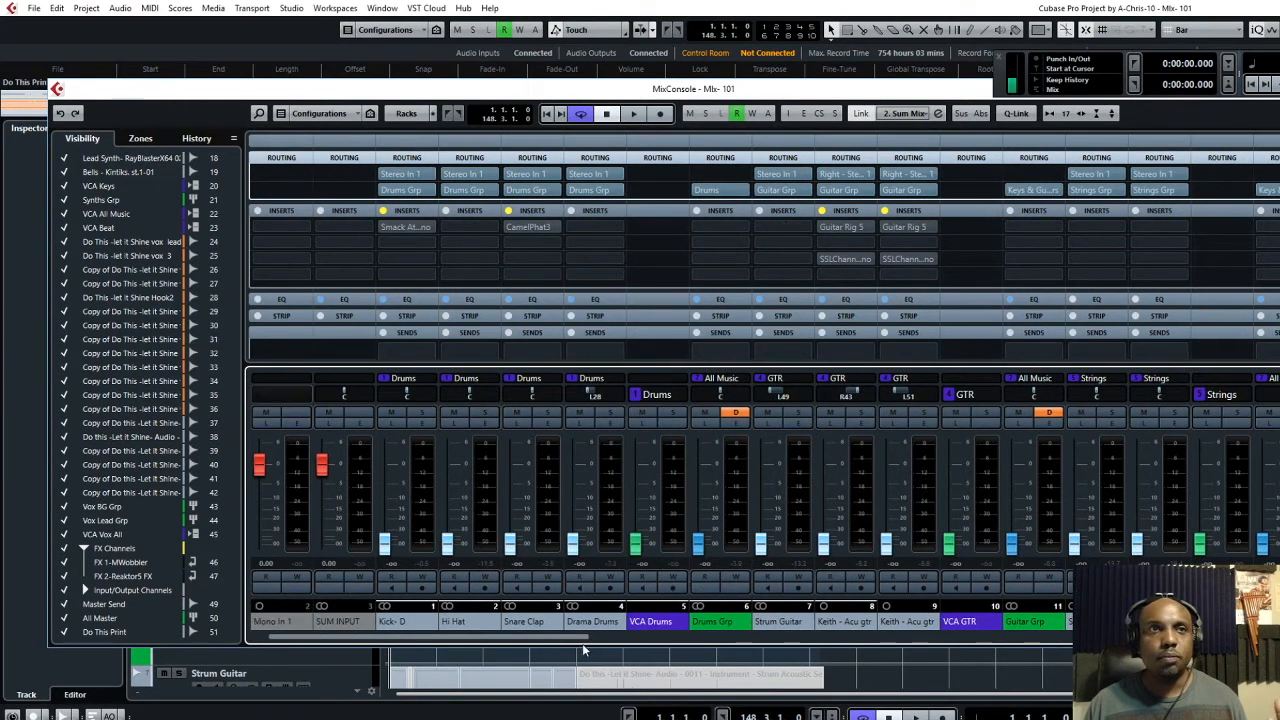
scroll(570, 645, left, 1)
drag(563, 655, 538, 693)
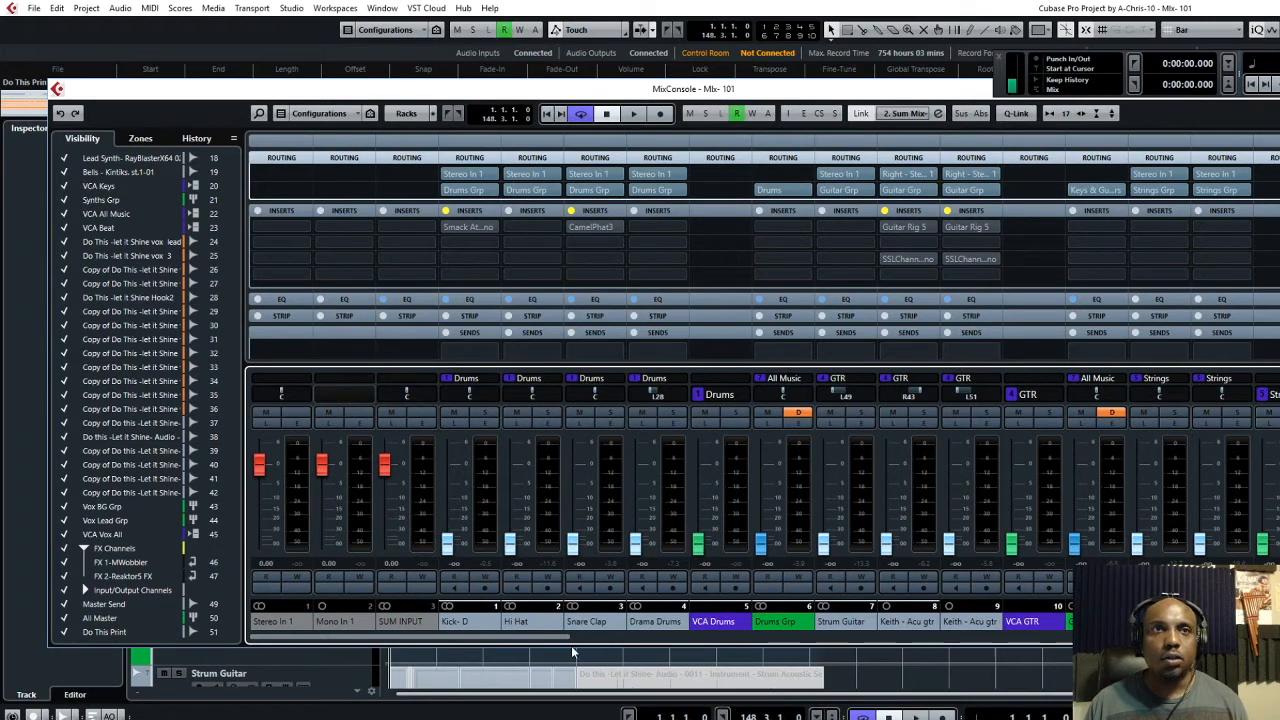
drag(566, 638, 1207, 636)
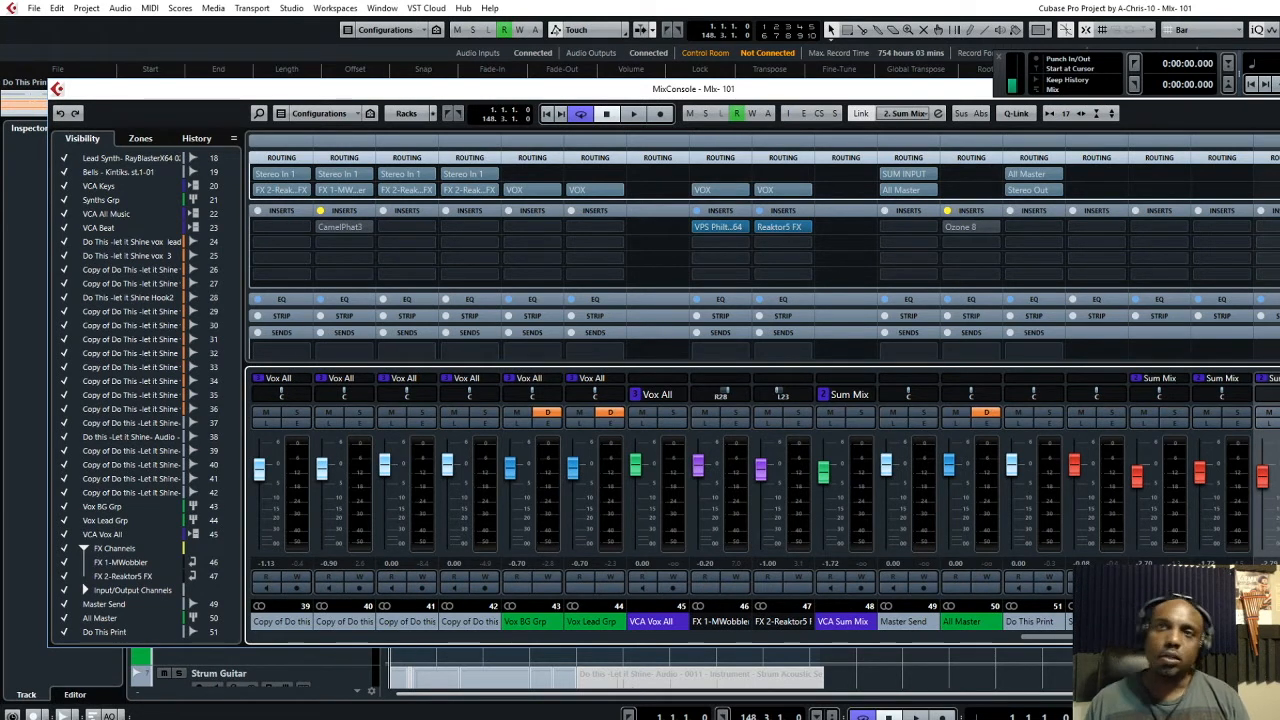
scroll(660, 500, left, 5)
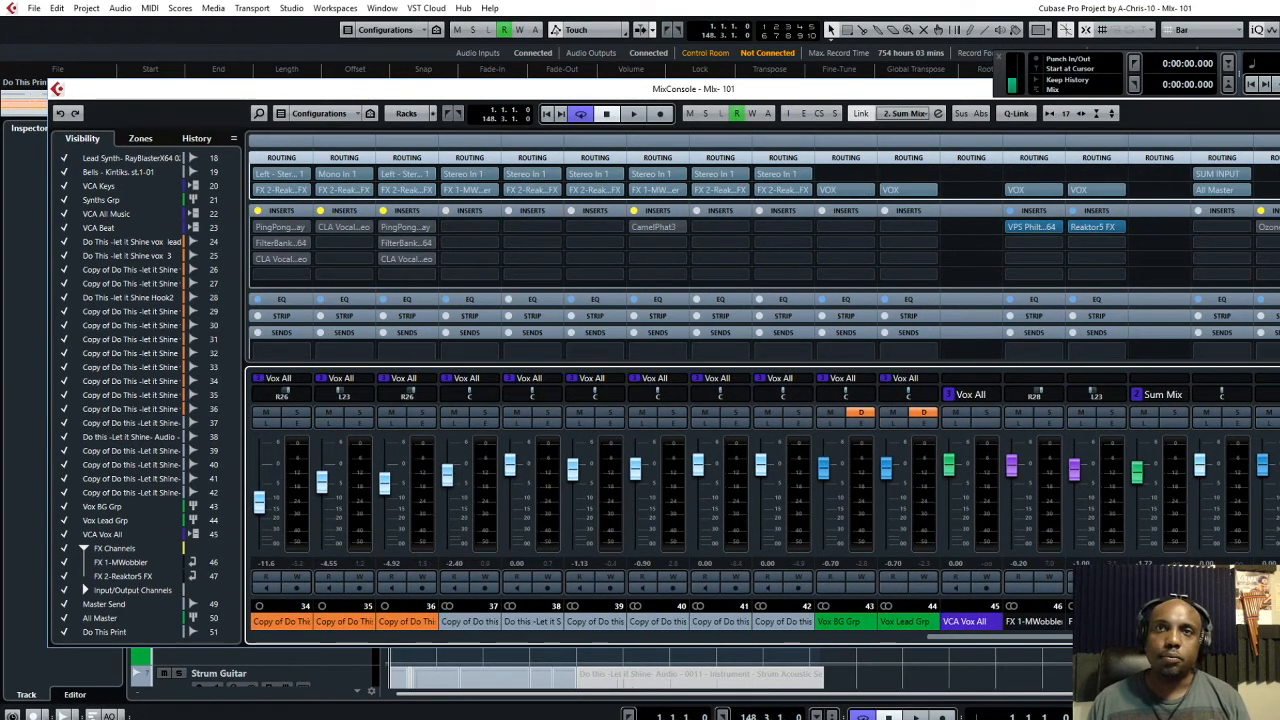
scroll(920, 648, left, 8)
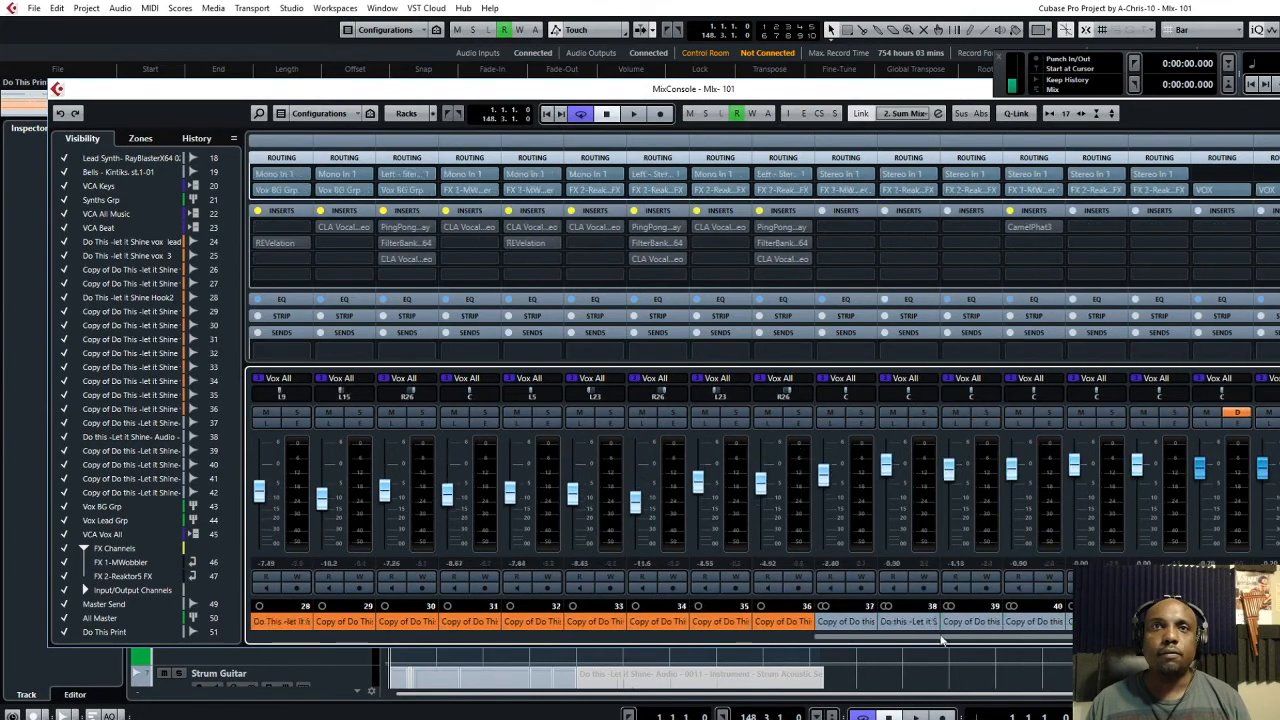
drag(920, 648, 367, 687)
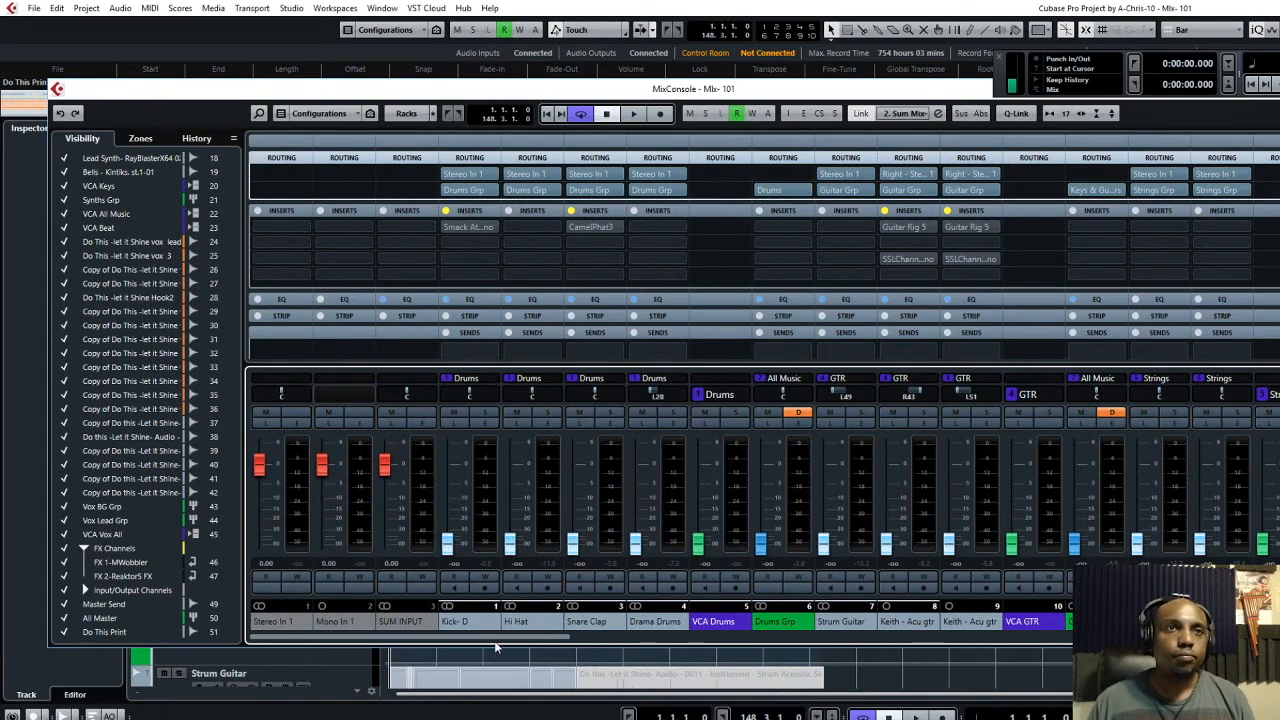
mouse_move(537, 641)
mouse_down()
mouse_move(566, 640)
mouse_move(548, 636)
mouse_up()
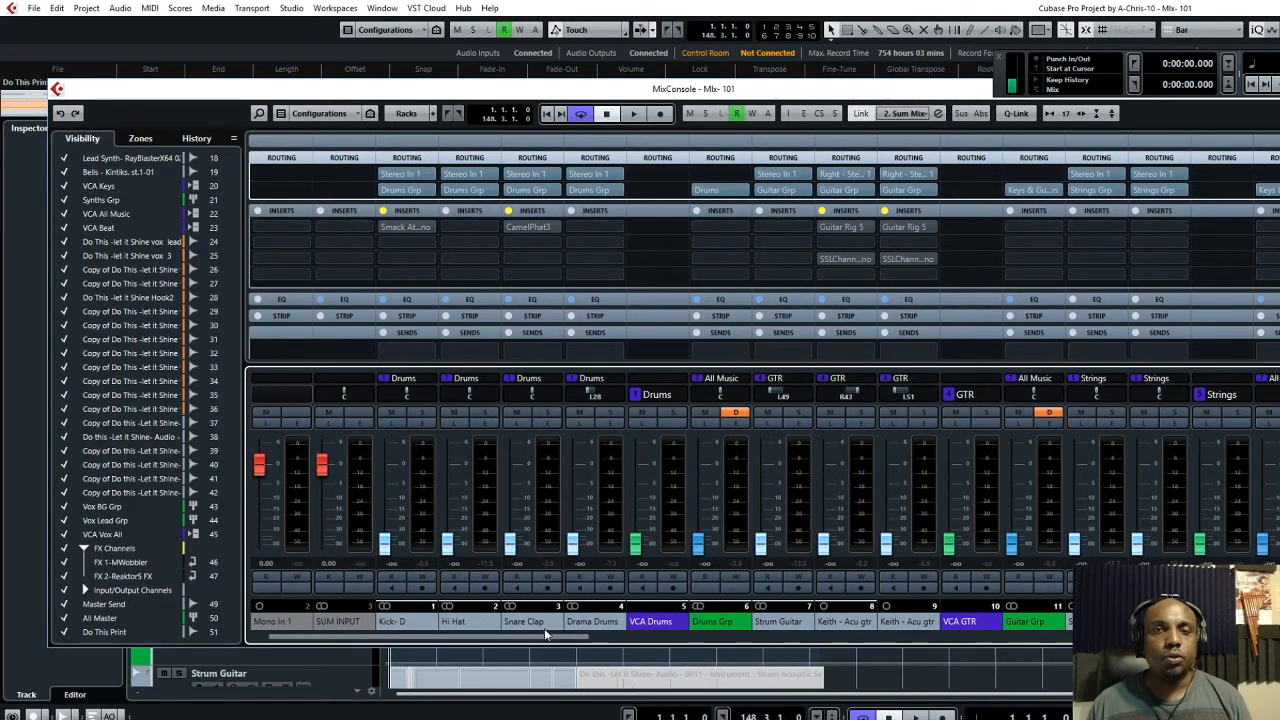
drag(546, 636, 570, 640)
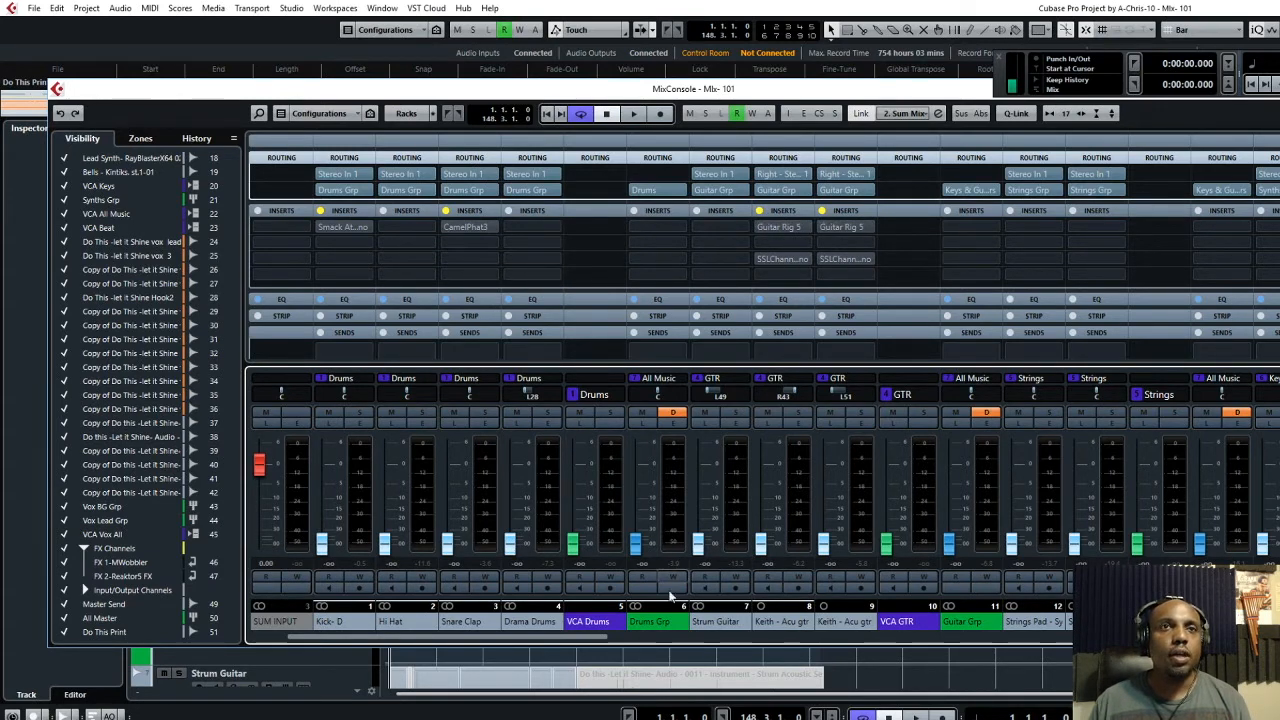
drag(603, 641, 413, 622)
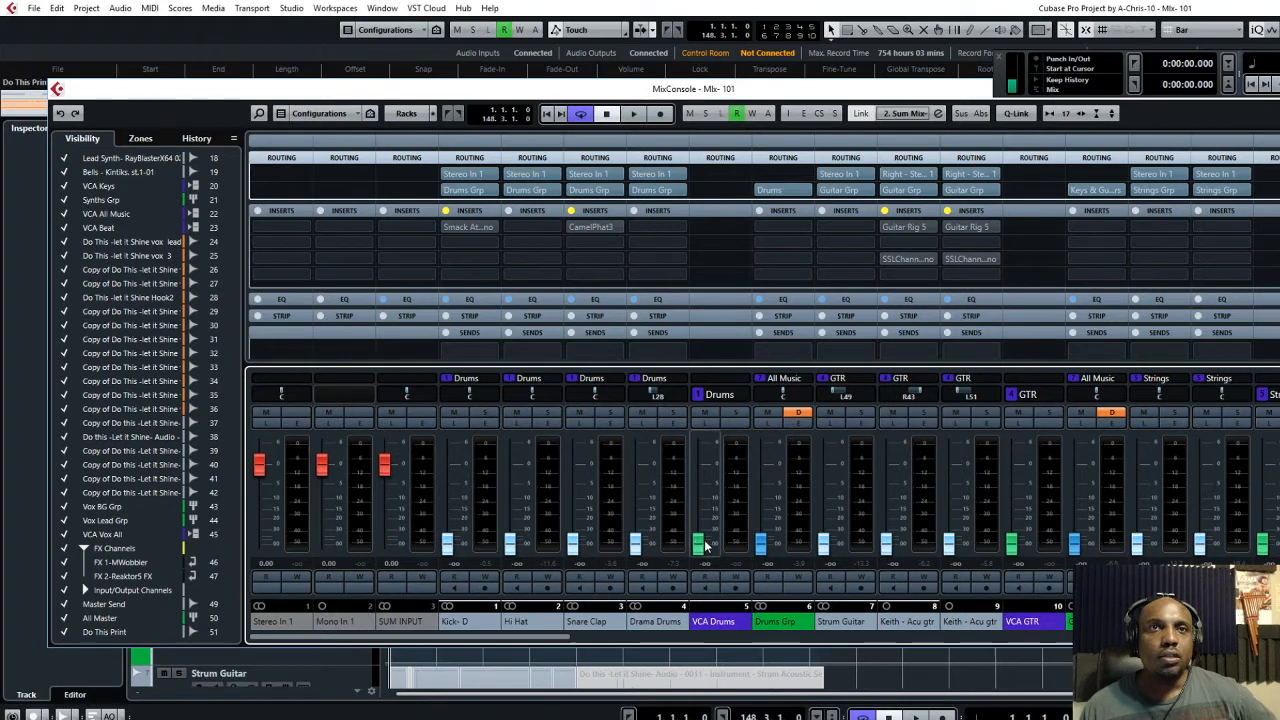
Raise the VCA Drums fader to -1.72 dB and try moving the Drums Grp fader on its own.
mouse_move(450, 547)
mouse_down()
mouse_move(450, 502)
mouse_move(452, 549)
mouse_up()
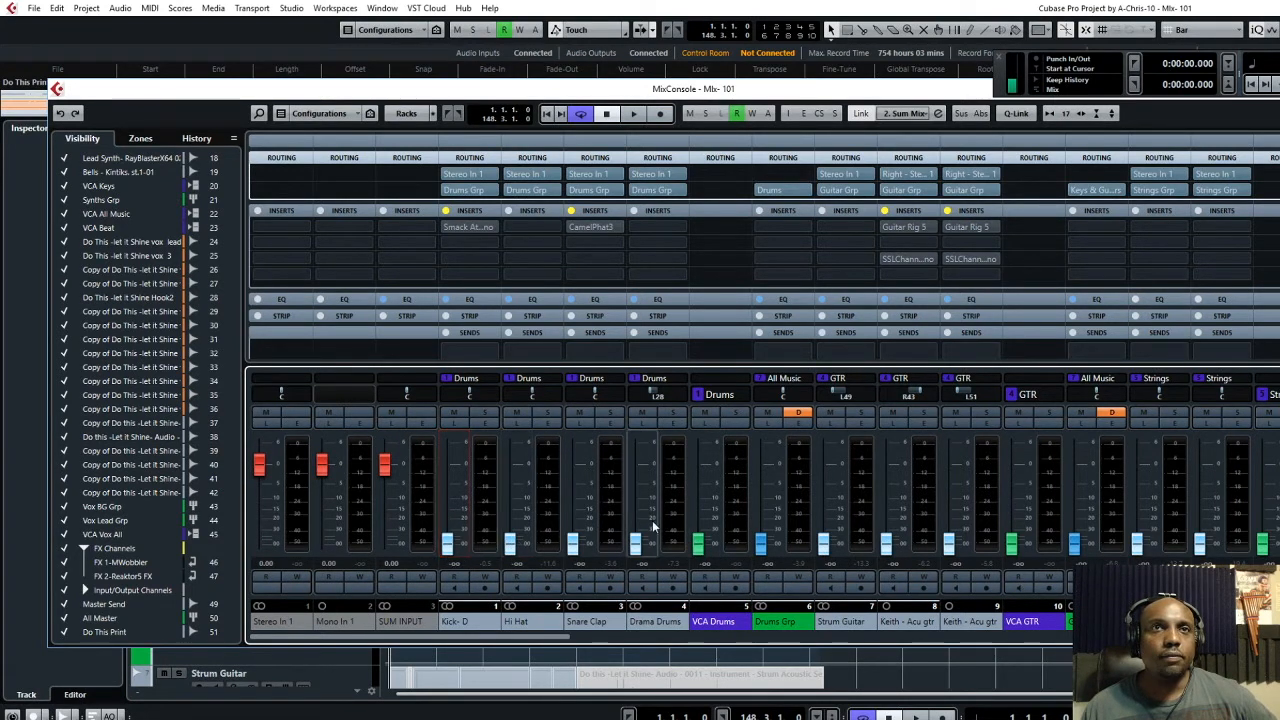
drag(698, 546, 698, 478)
mouse_move(523, 513)
mouse_down()
mouse_move(524, 501)
mouse_move(573, 507)
mouse_move(525, 521)
mouse_move(511, 509)
mouse_up()
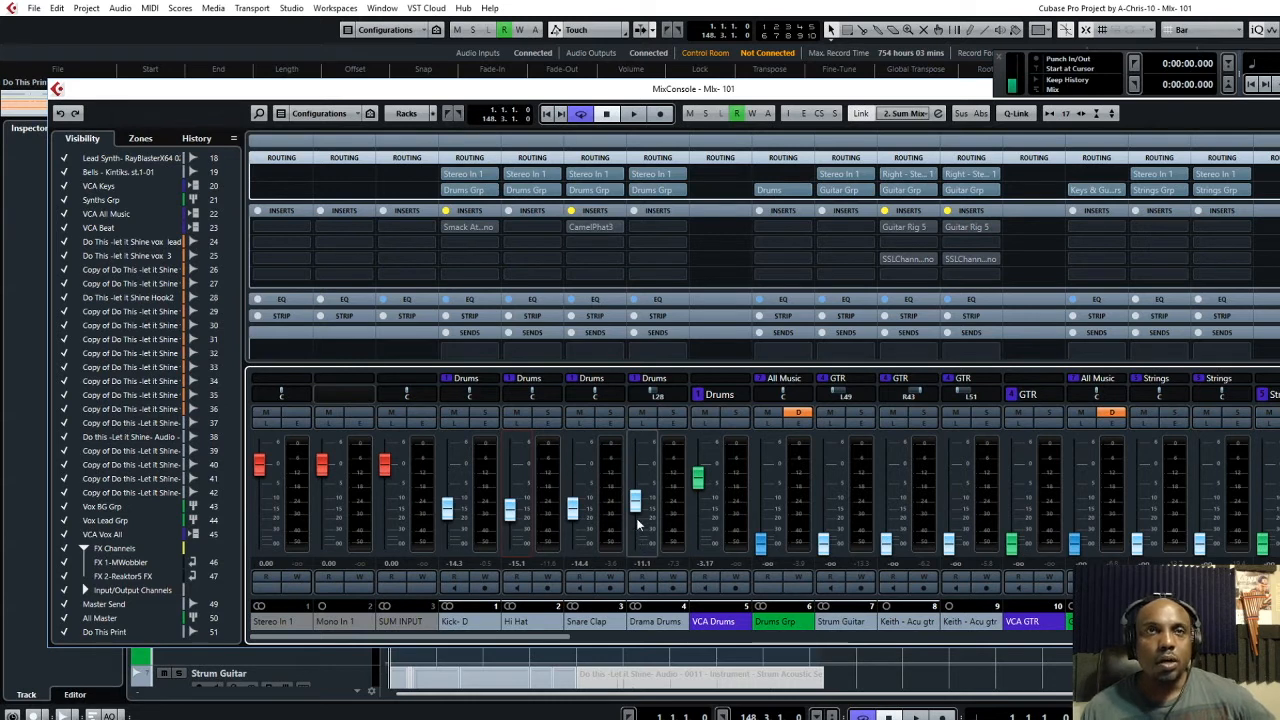
mouse_move(698, 483)
mouse_down()
mouse_move(698, 463)
mouse_move(698, 494)
mouse_move(698, 457)
mouse_move(703, 503)
mouse_move(703, 472)
mouse_move(704, 484)
mouse_up()
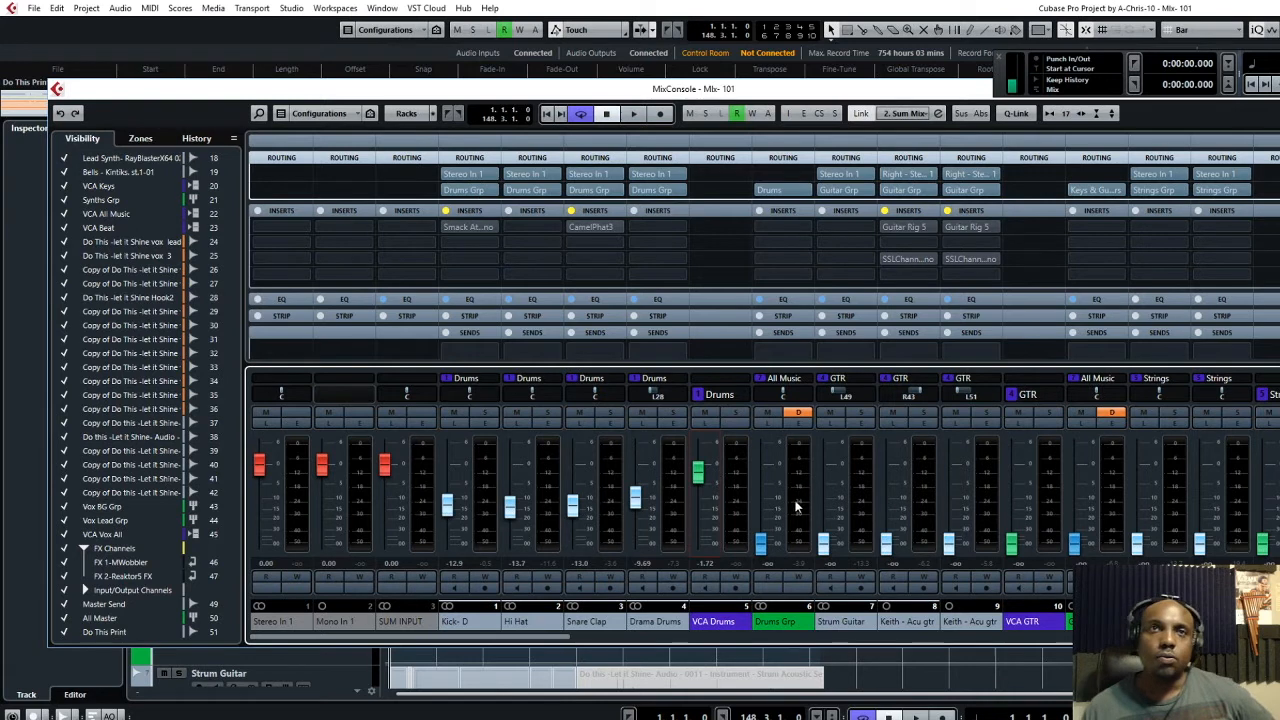
mouse_move(761, 544)
mouse_down()
mouse_move(765, 476)
mouse_move(763, 556)
mouse_up()
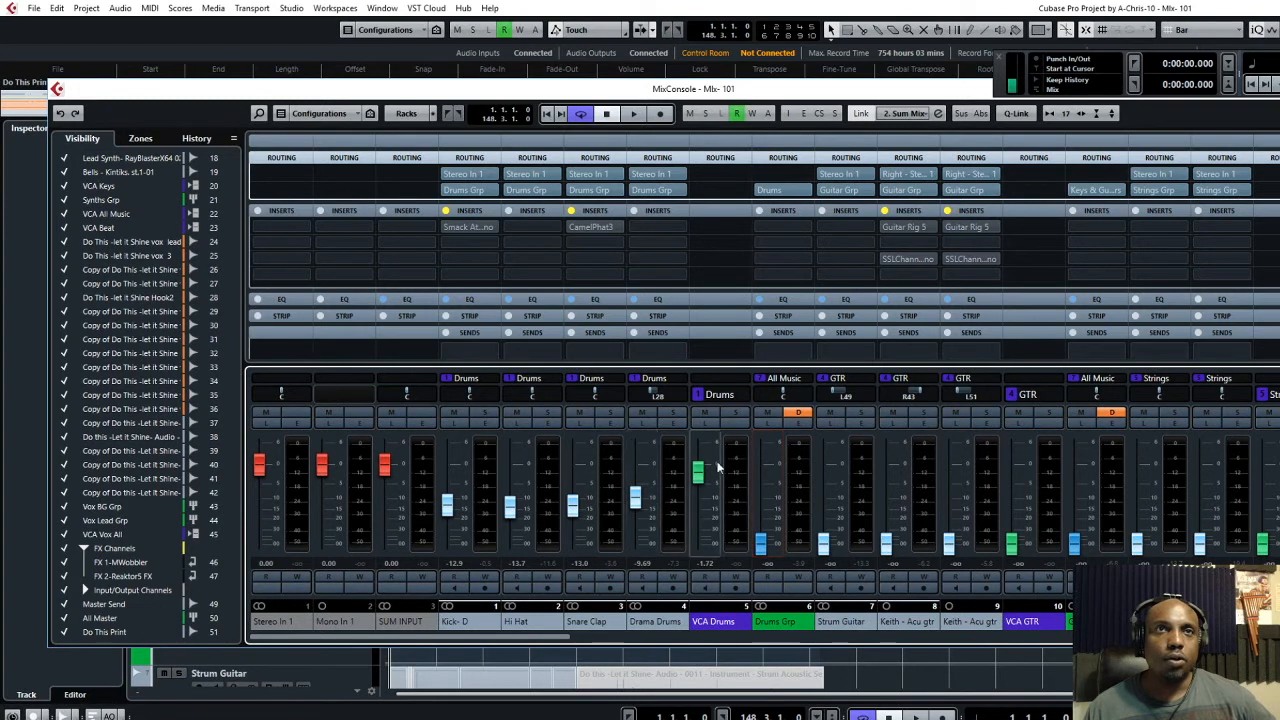
mouse_move(762, 544)
mouse_down()
mouse_move(766, 468)
mouse_move(765, 550)
mouse_up()
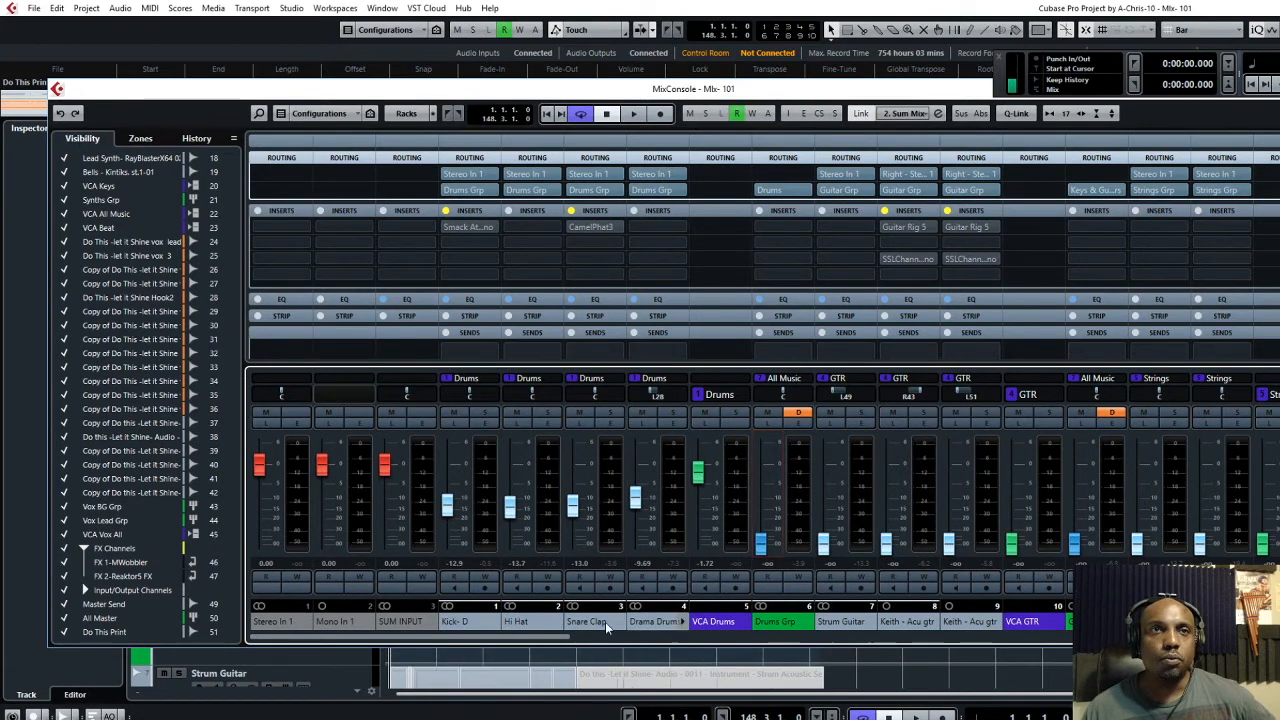
Toggle the mute of VCA All Music on and off and set its fader to -11.3 dB.
drag(562, 637, 856, 622)
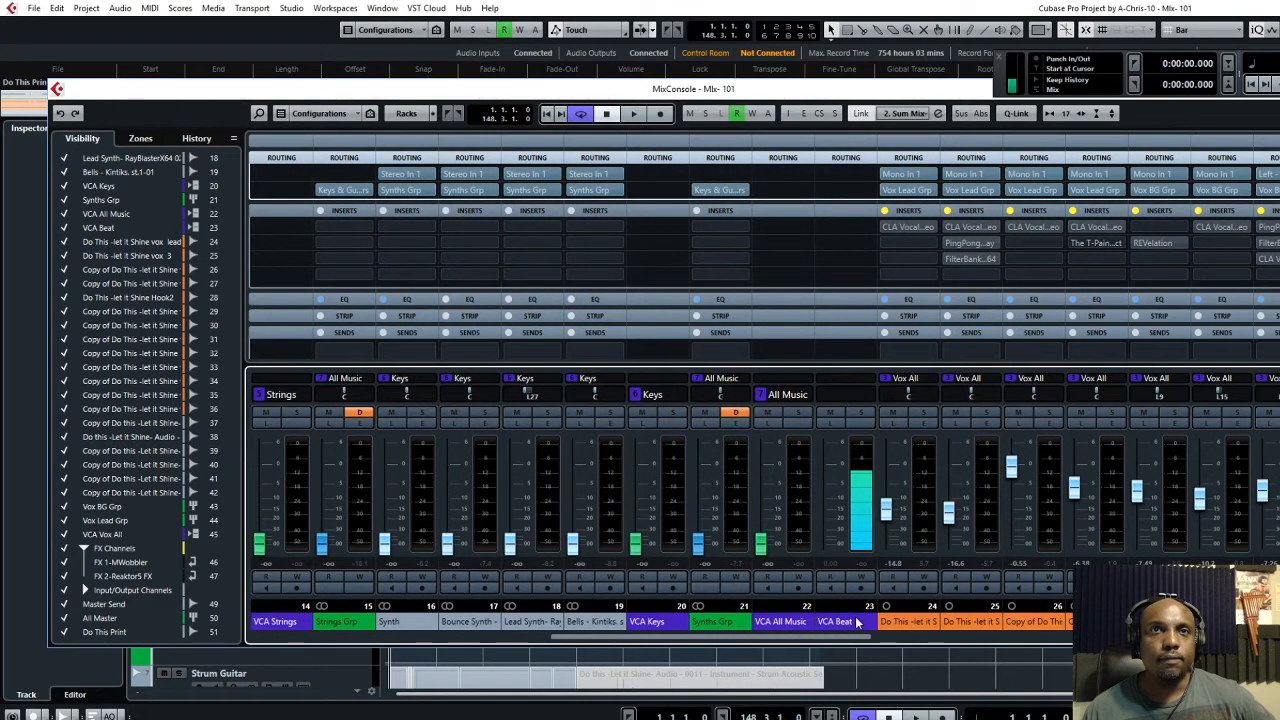
drag(856, 622, 824, 622)
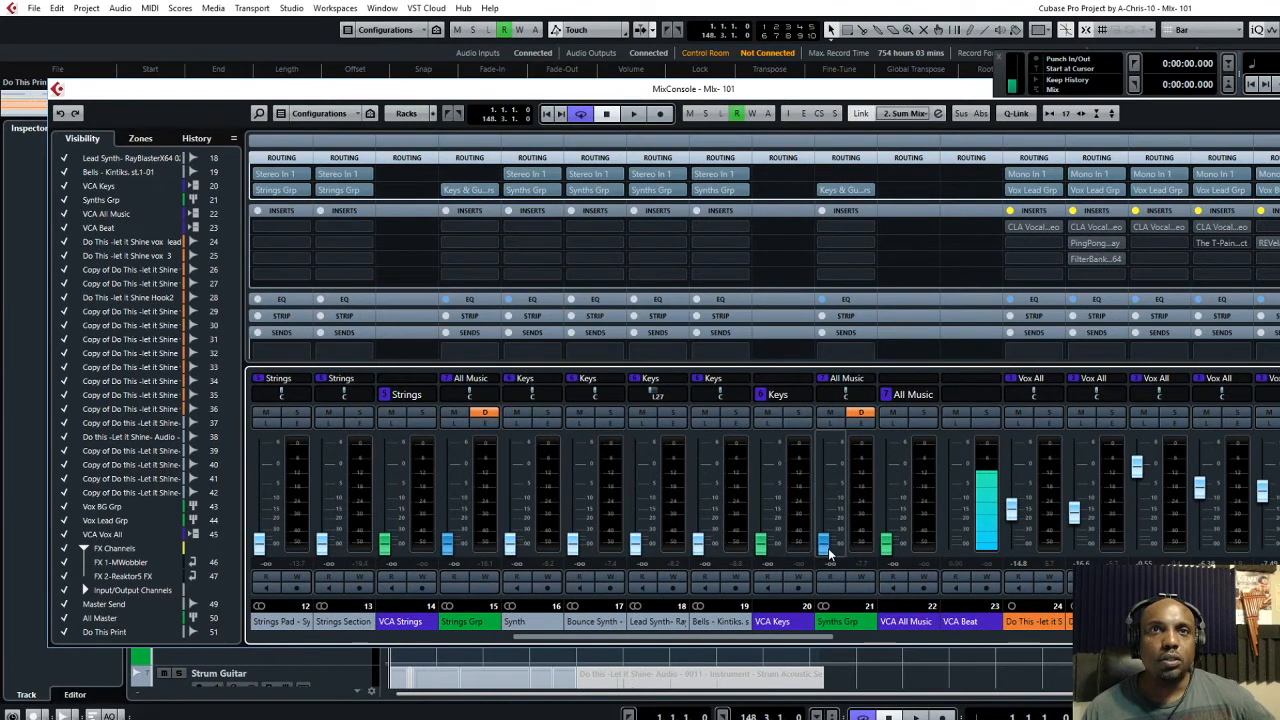
drag(888, 547, 898, 470)
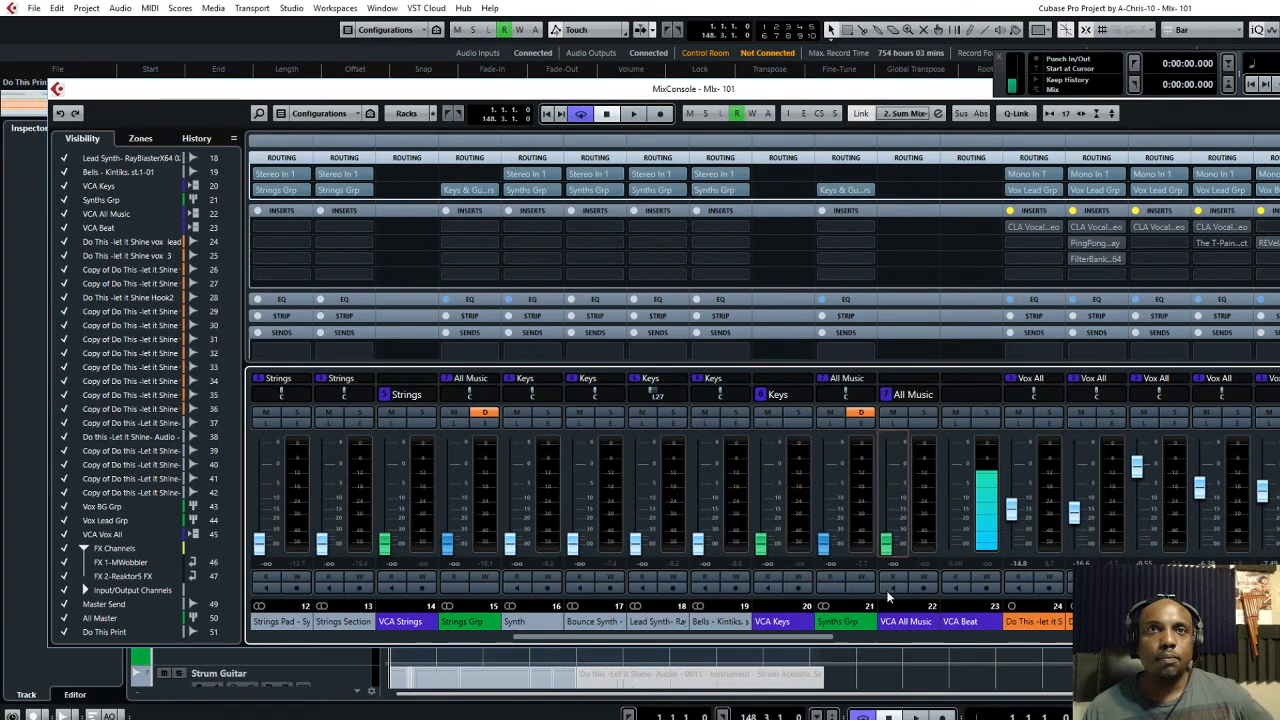
mouse_move(889, 472)
mouse_down()
mouse_move(905, 516)
mouse_move(911, 482)
mouse_up()
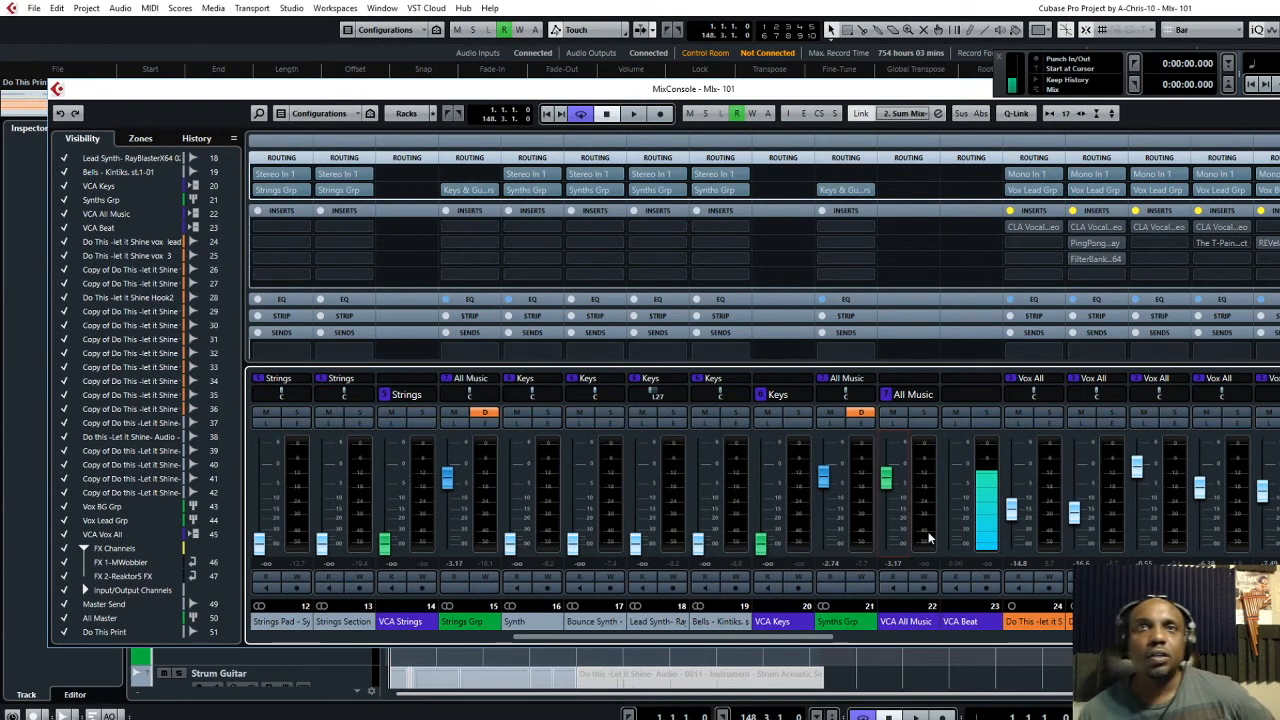
click(895, 412)
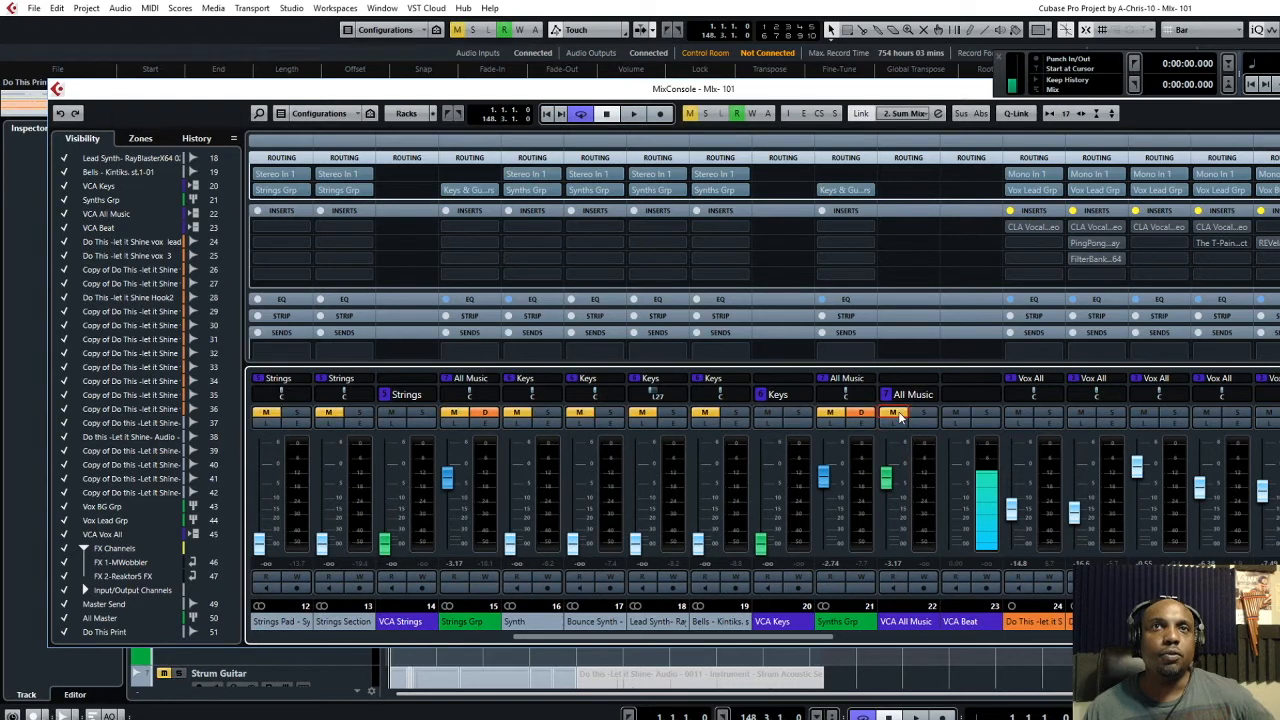
click(895, 413)
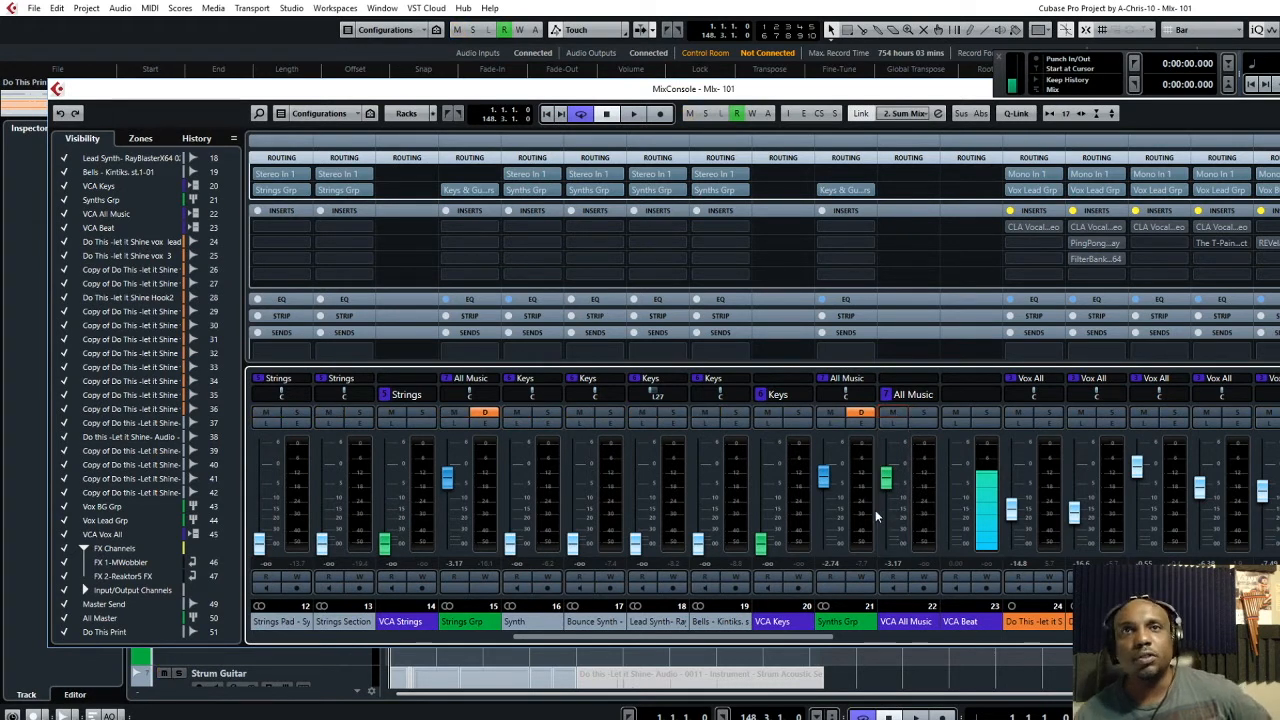
mouse_move(884, 488)
mouse_down()
mouse_move(886, 520)
mouse_move(897, 465)
mouse_move(895, 510)
mouse_up()
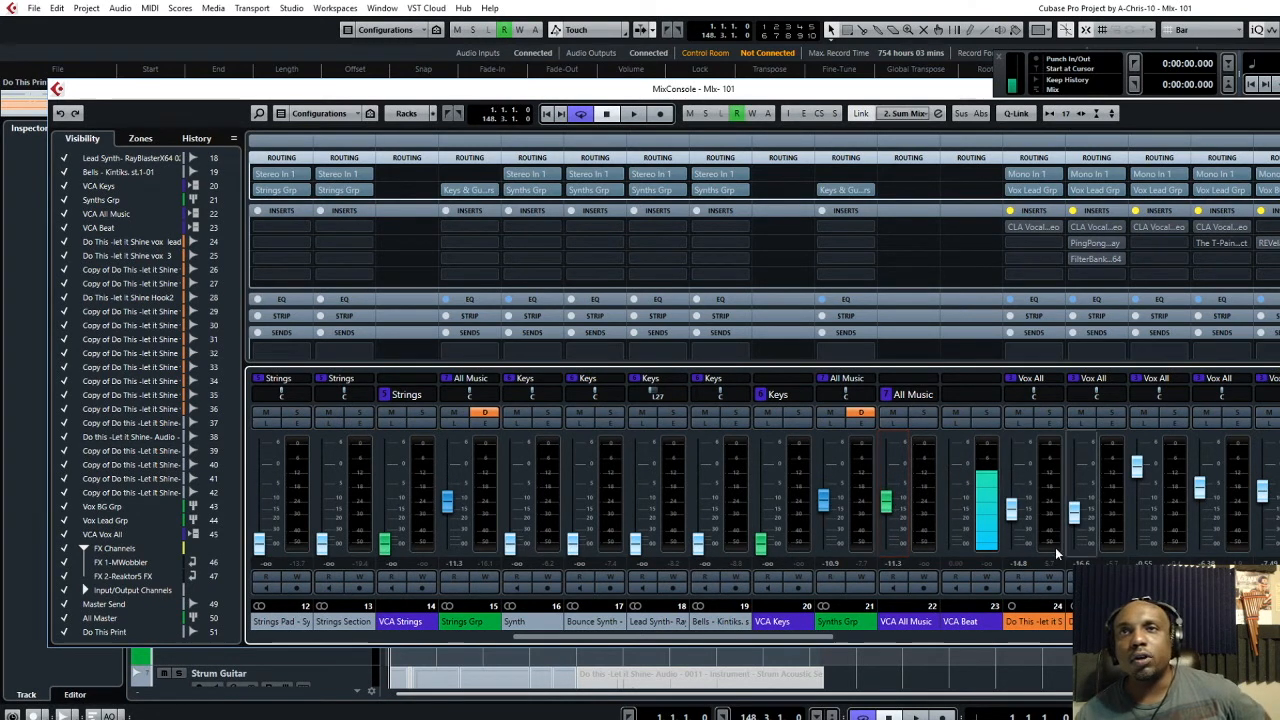
Mute all channels linked to VCA All Music once more and unmute them again.
drag(780, 638, 948, 630)
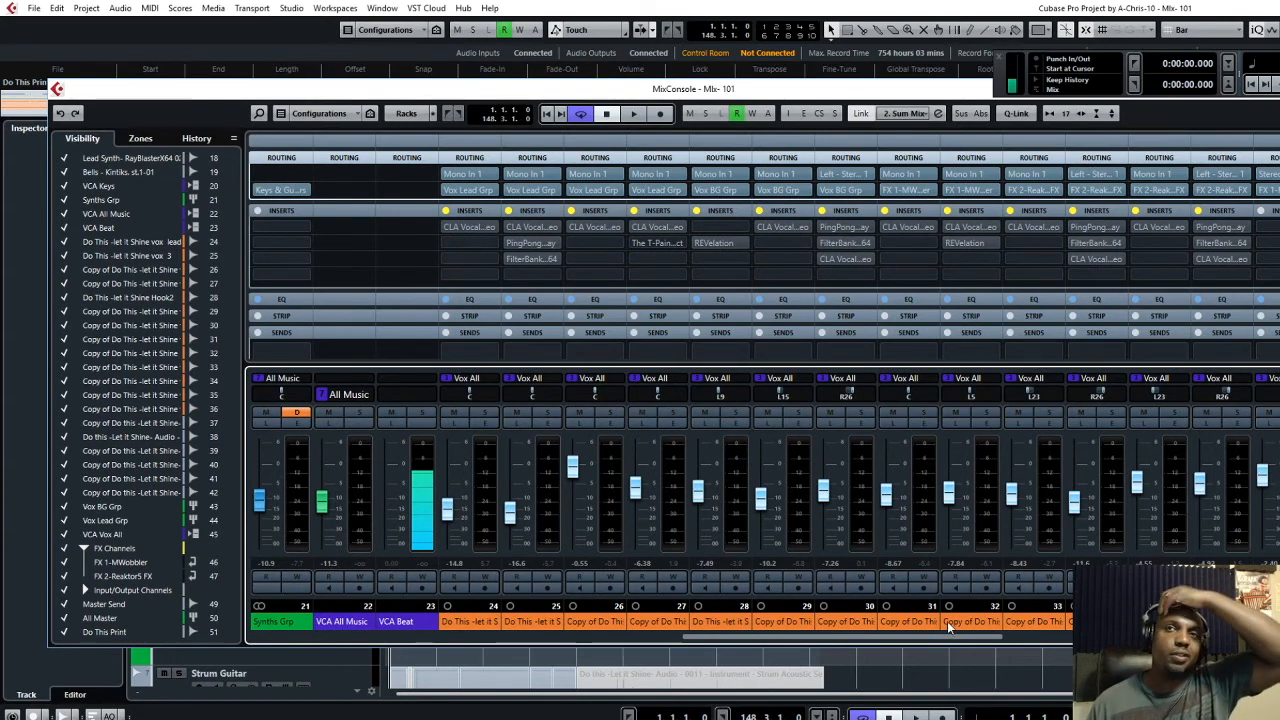
drag(948, 630, 836, 623)
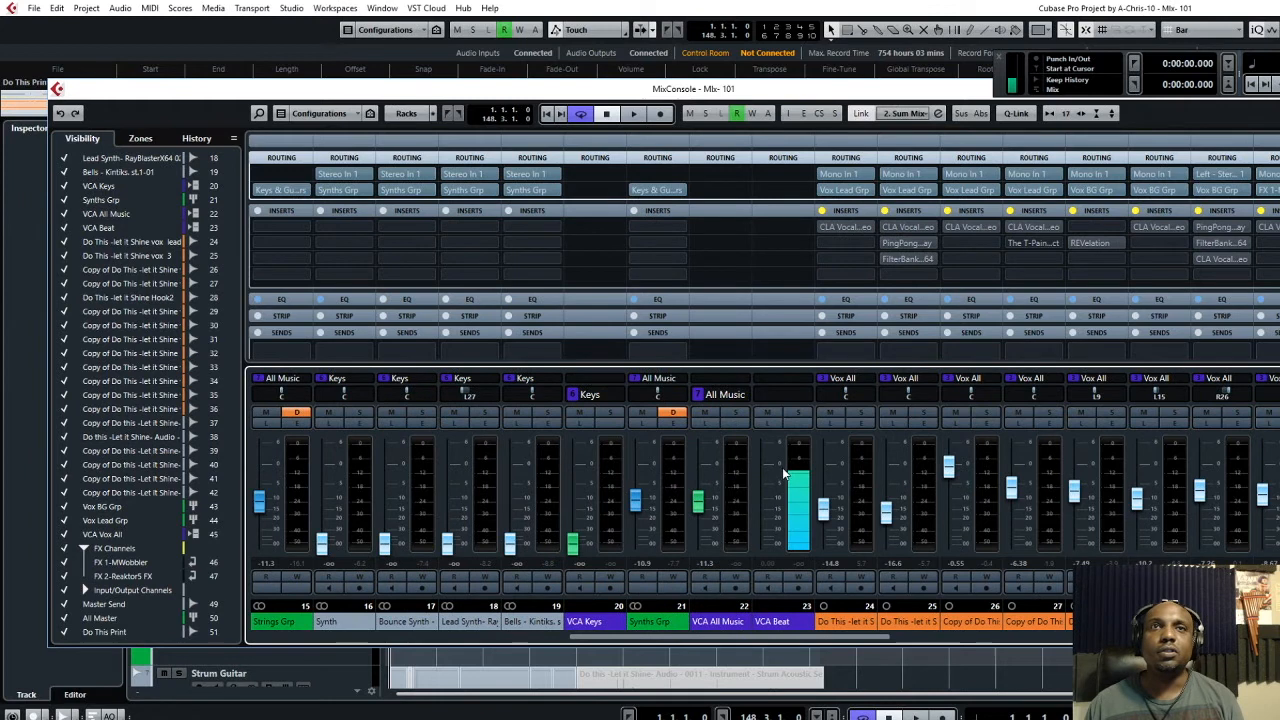
click(705, 414)
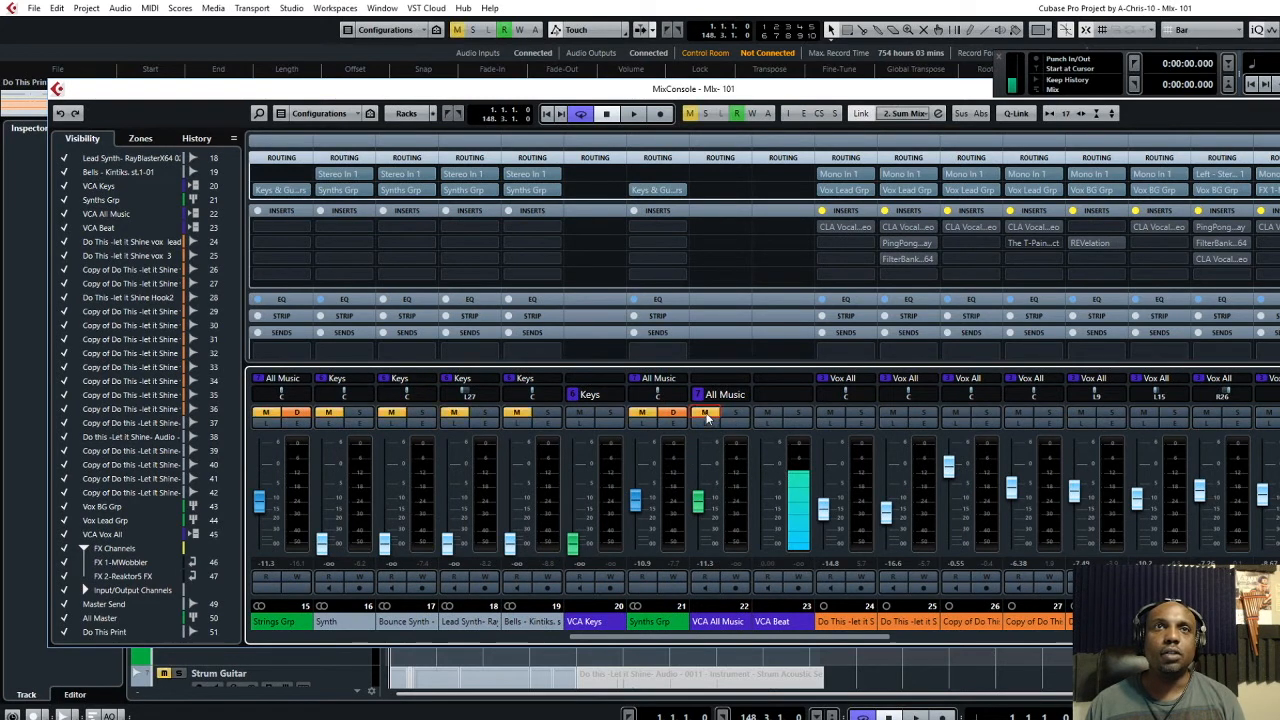
click(705, 414)
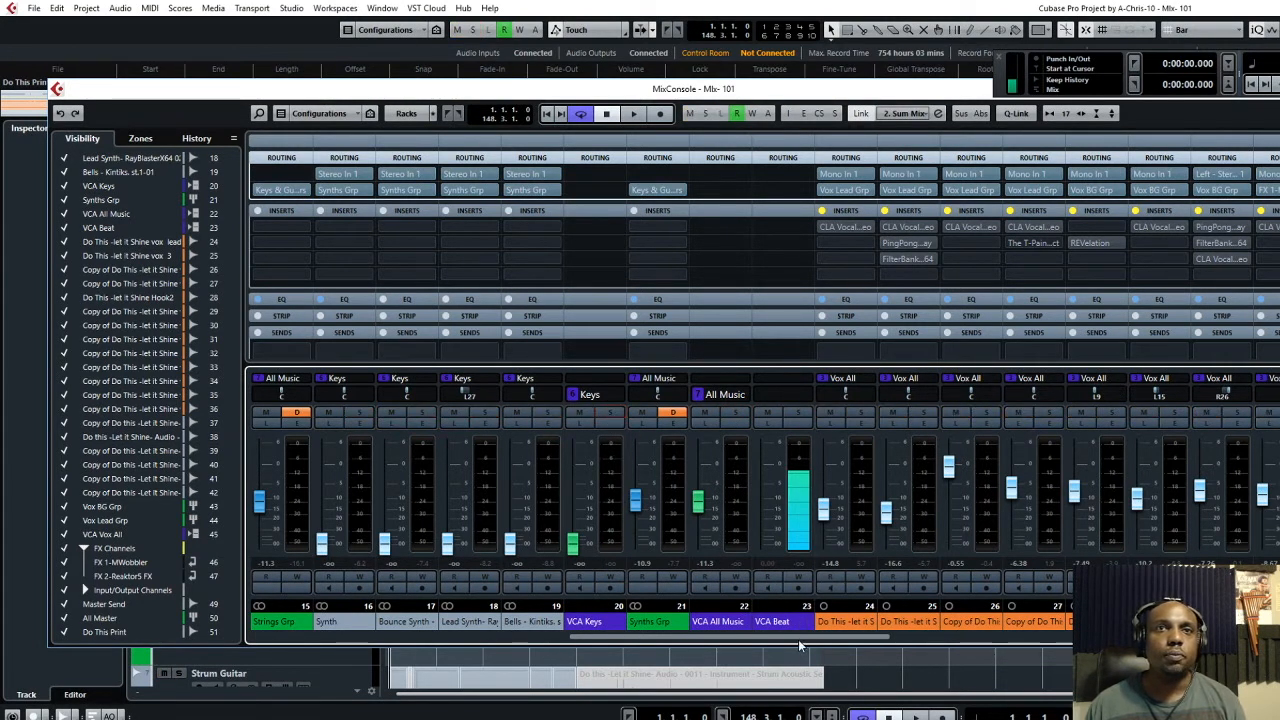
Review the VCA and group faders of the synths, strings, guitars and drums.
drag(797, 643, 717, 612)
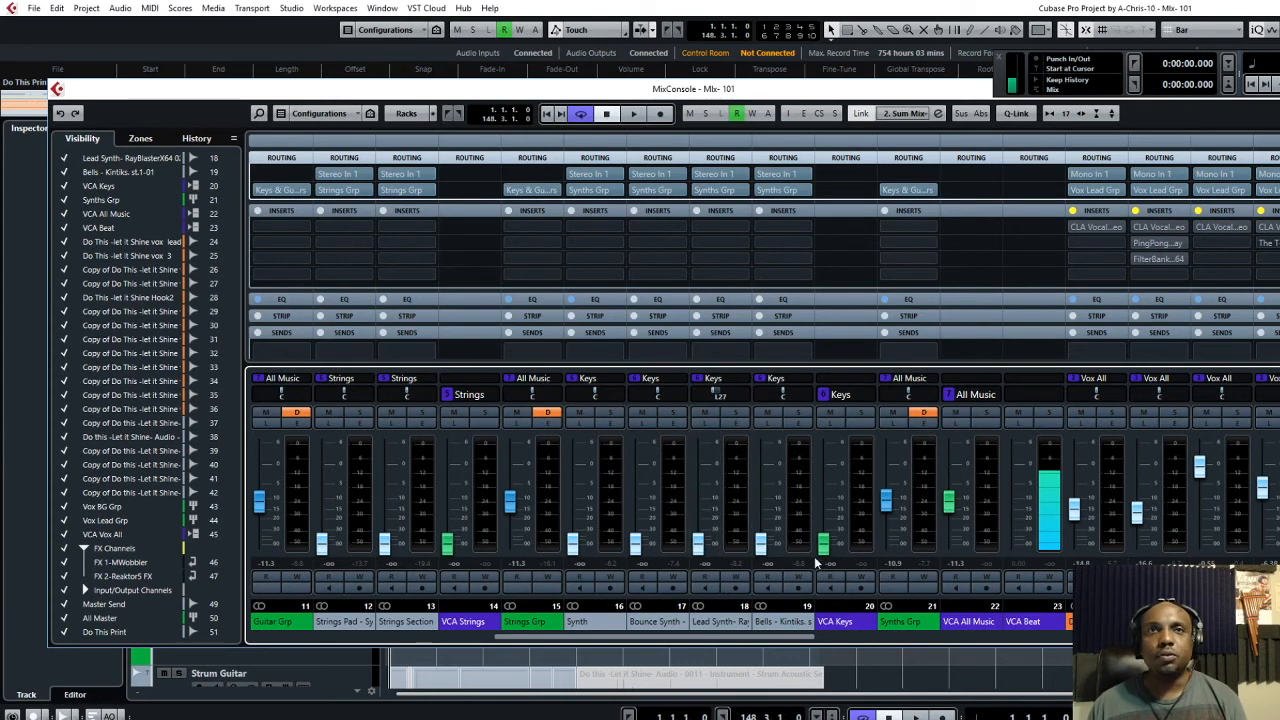
drag(785, 641, 549, 651)
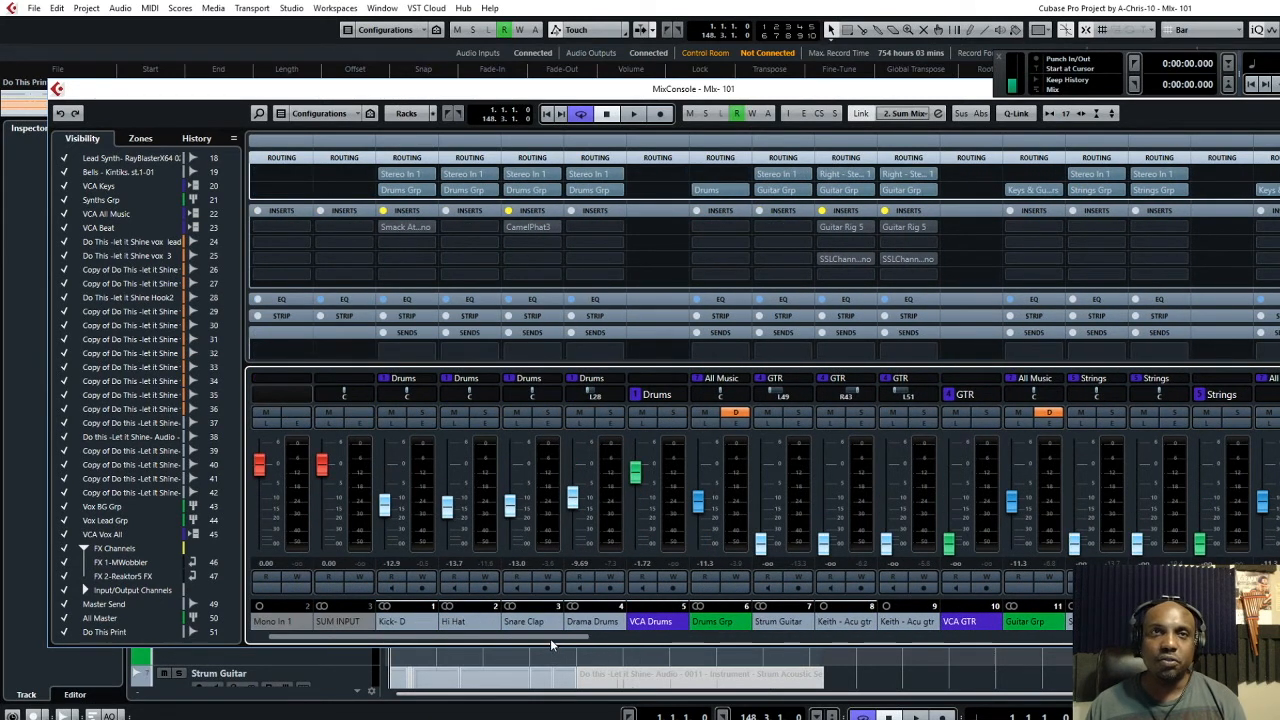
drag(551, 645, 636, 628)
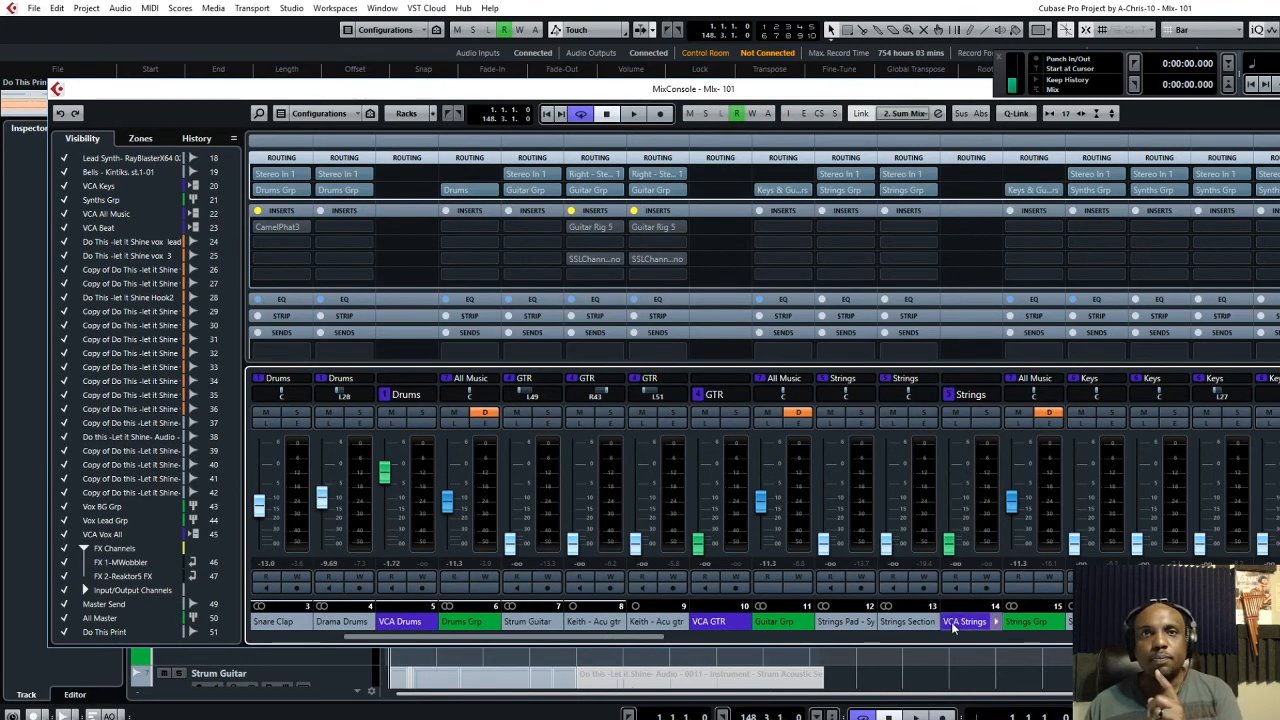
scroll(680, 638, right, 2)
drag(680, 638, 470, 639)
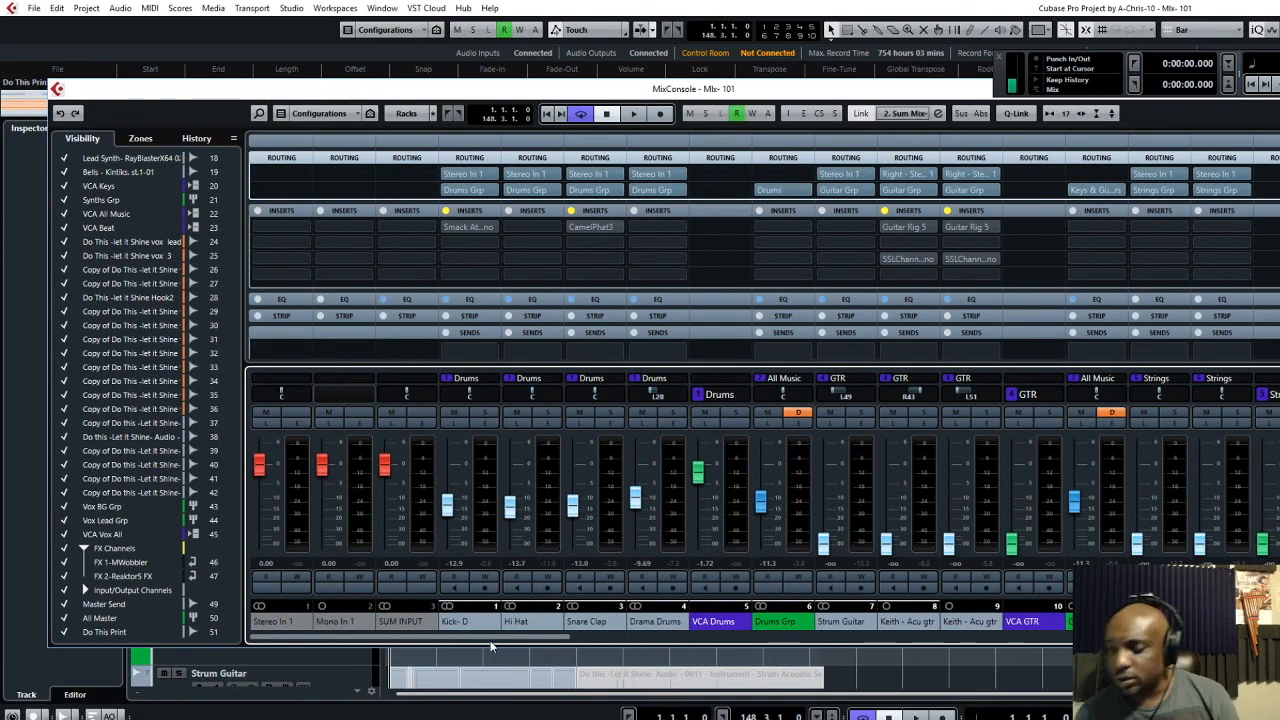